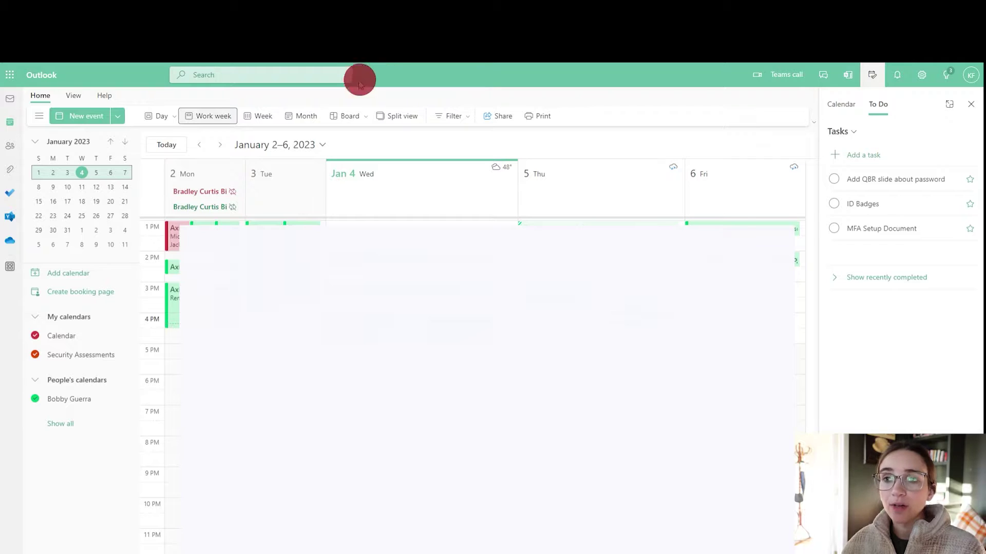
# Step: Switch from the work-week calendar to the Board view and look over its canvas and board list
pyautogui.click(354, 117)
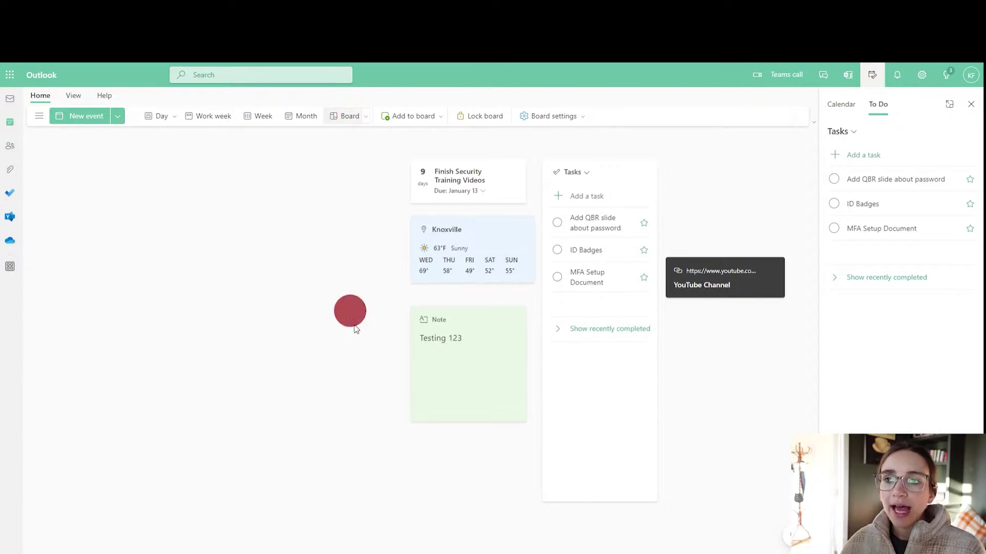
pyautogui.moveTo(368, 339); pyautogui.dragTo(317, 322)
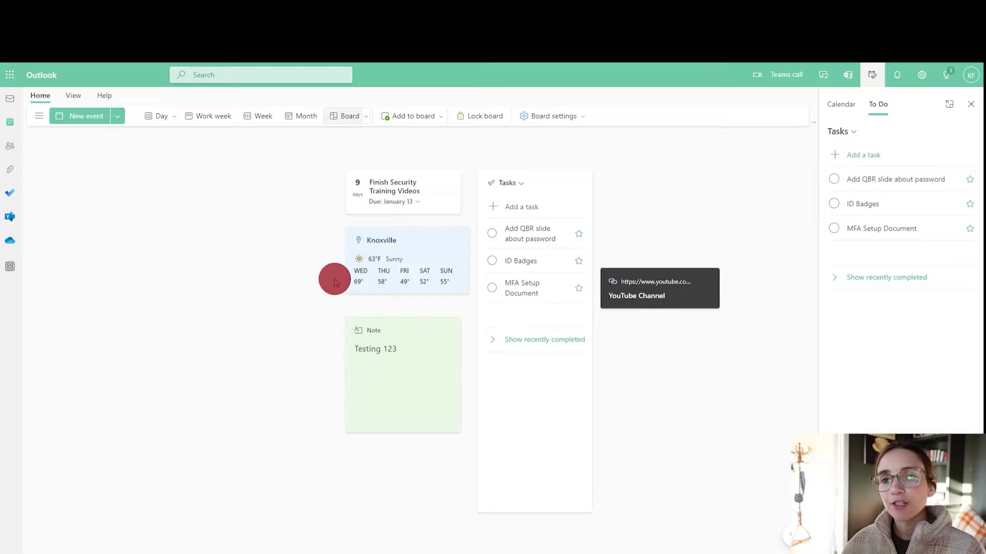
pyautogui.moveTo(349, 267)
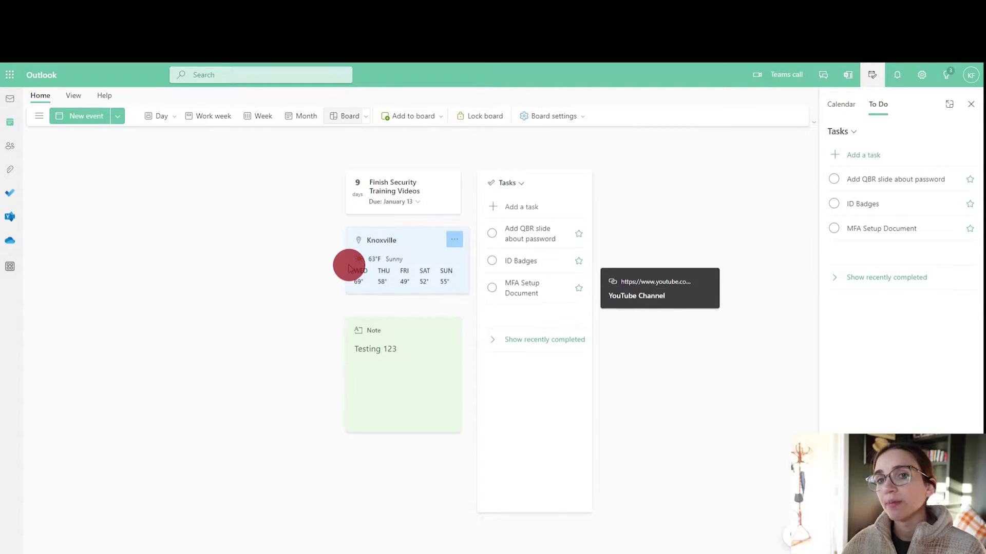
pyautogui.click(367, 120)
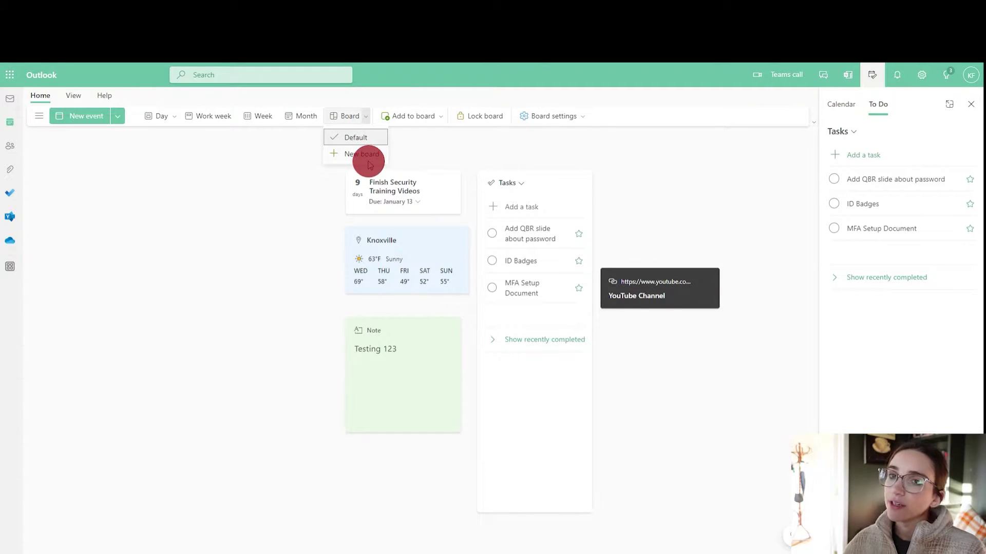
pyautogui.click(526, 388)
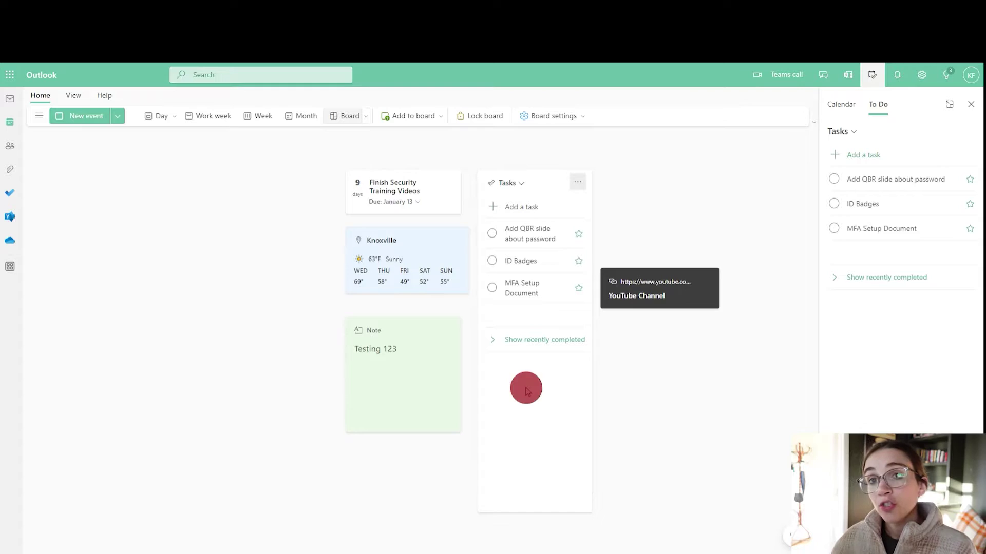
# Step: Set the board zoom to 75%
pyautogui.moveTo(785, 547)
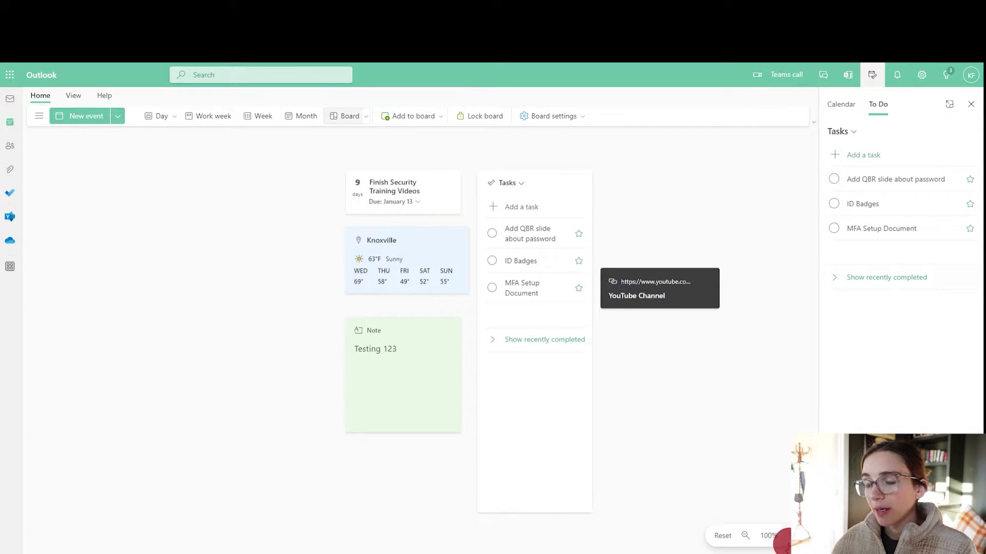
pyautogui.click(751, 535)
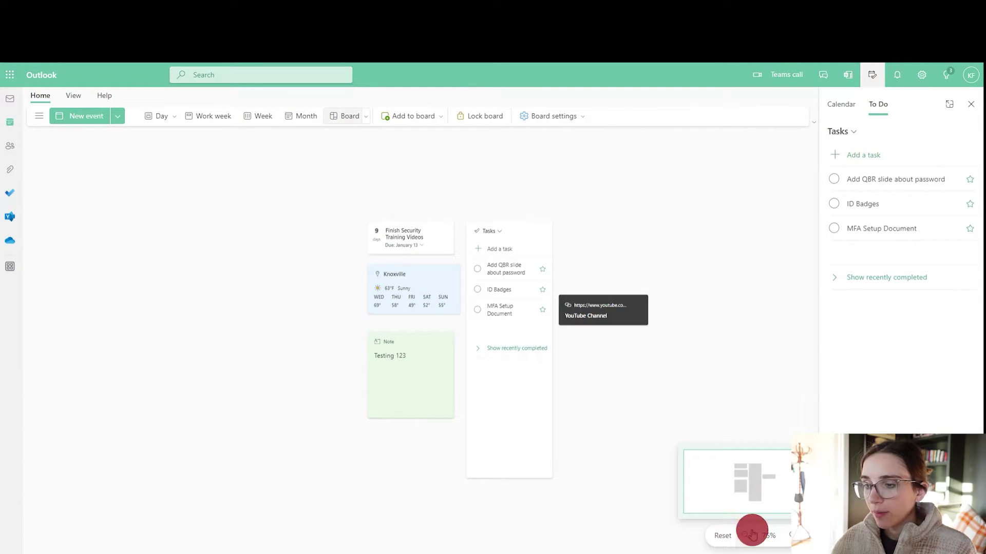
pyautogui.click(791, 536)
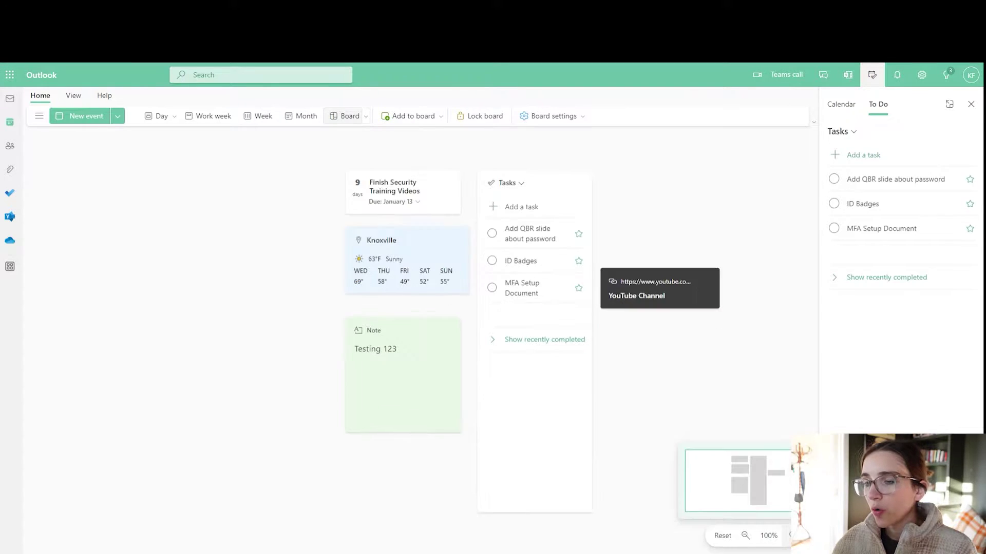
pyautogui.click(745, 536)
pyautogui.rightClick(763, 541)
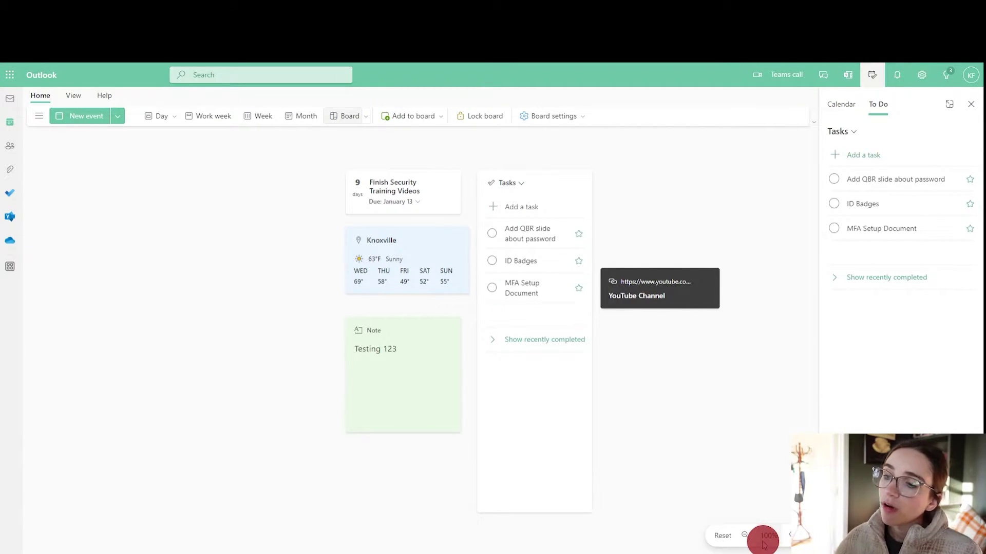
pyautogui.click(739, 540)
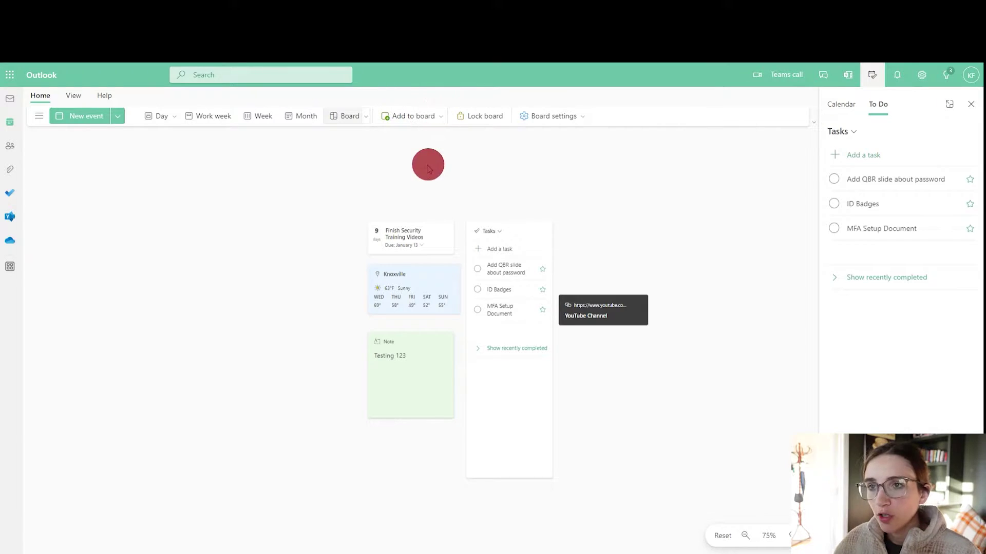
pyautogui.click(426, 118)
# Step: Add a calendar tile titled 'My Calendar' that shows the main Calendar's events
pyautogui.click(437, 252)
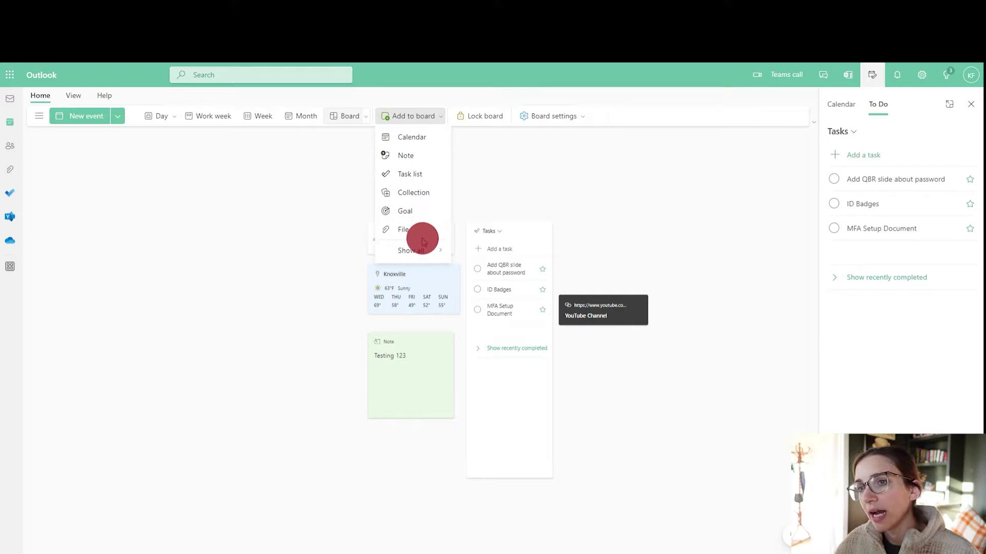
pyautogui.click(418, 138)
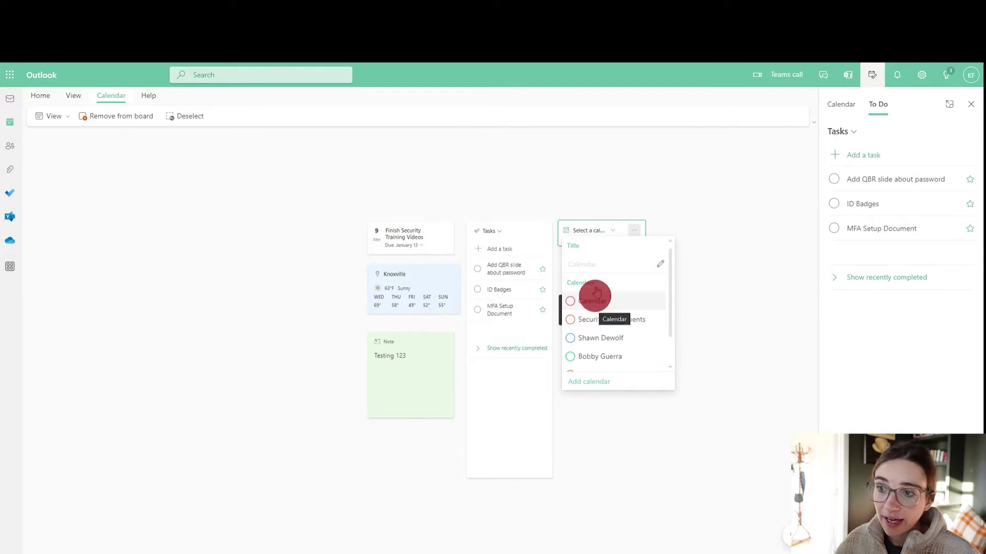
pyautogui.click(622, 262)
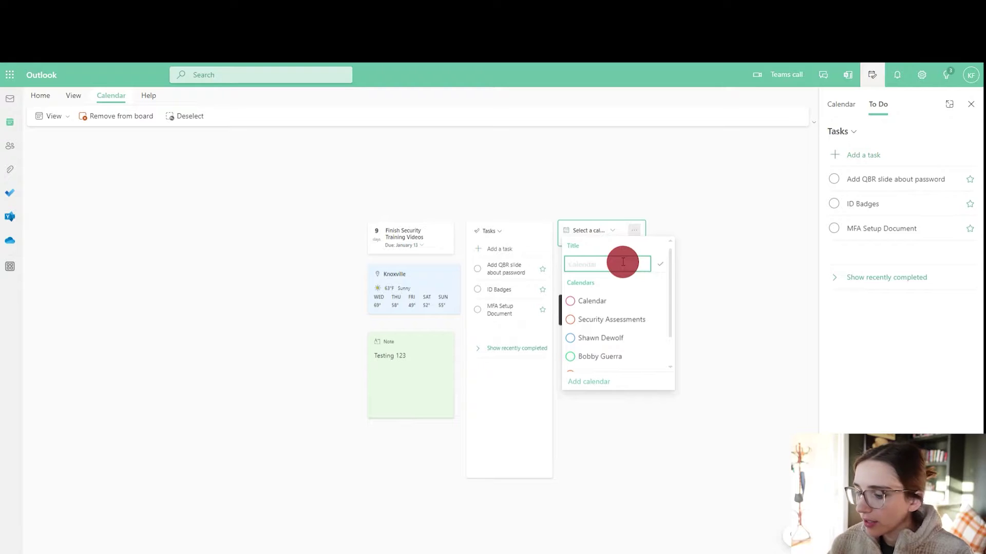
pyautogui.write('My Calendar')
pyautogui.click(595, 301)
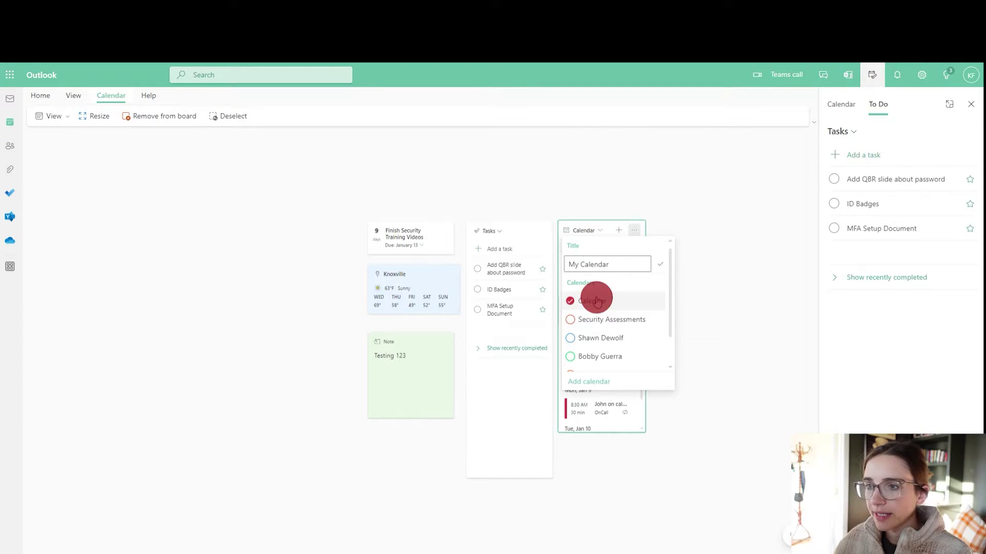
pyautogui.click(748, 400)
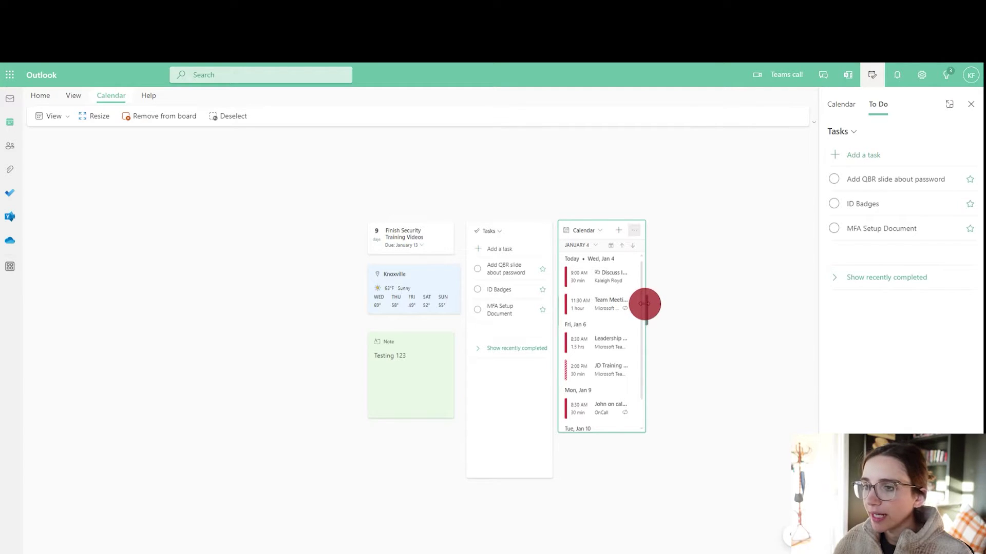
# Step: Move the My Calendar tile to the board's left side and widen it to show full event titles
pyautogui.moveTo(591, 221); pyautogui.dragTo(156, 220)
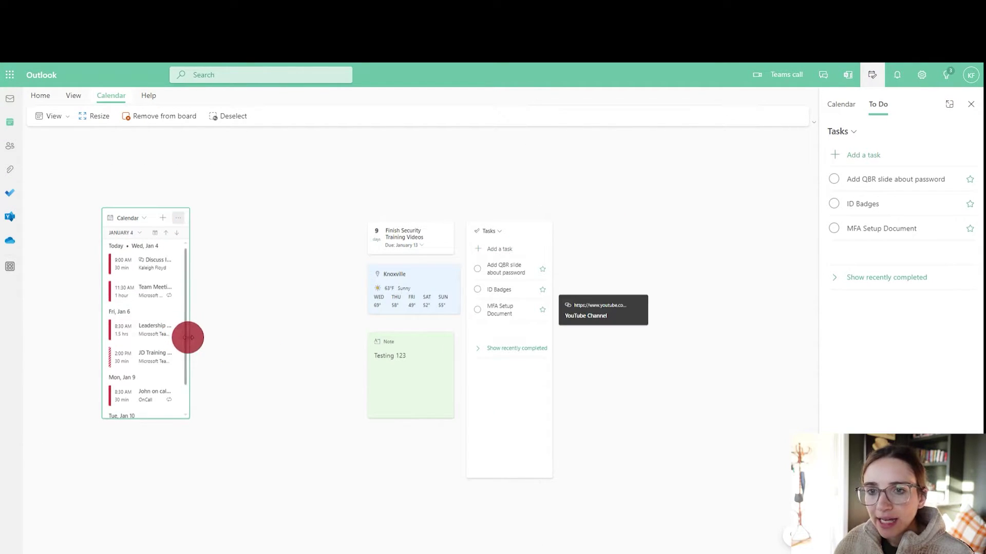
pyautogui.moveTo(188, 344); pyautogui.dragTo(334, 334)
pyautogui.click(263, 259)
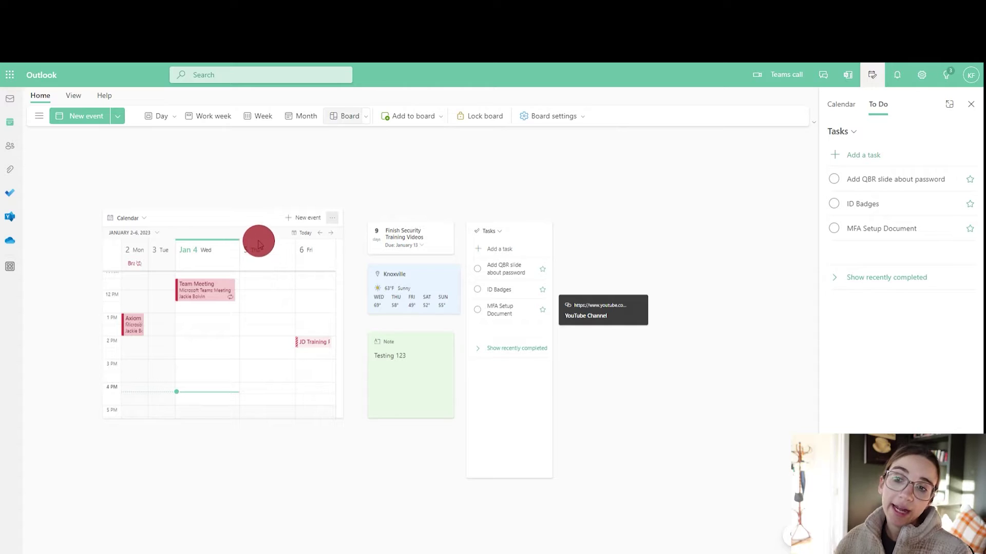
pyautogui.click(260, 217)
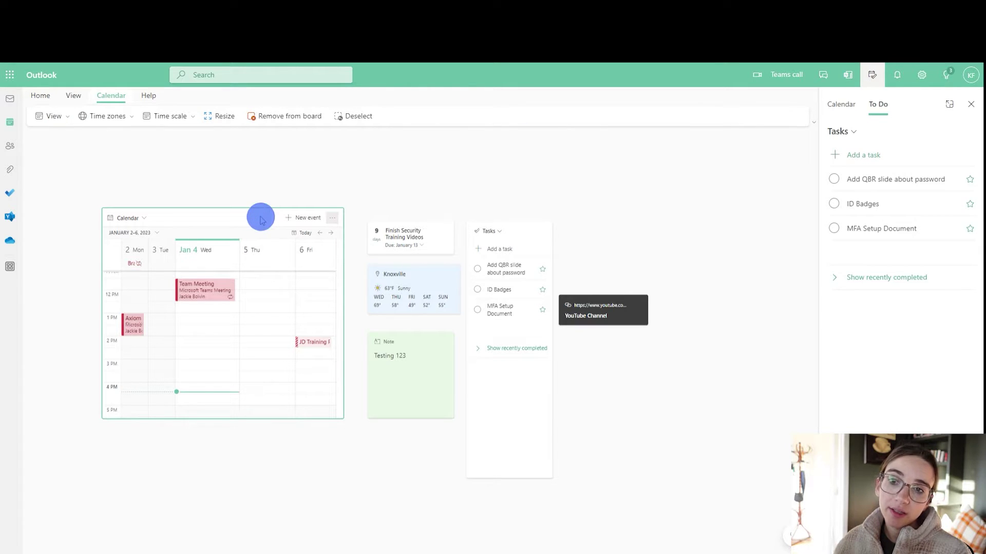
pyautogui.click(58, 123)
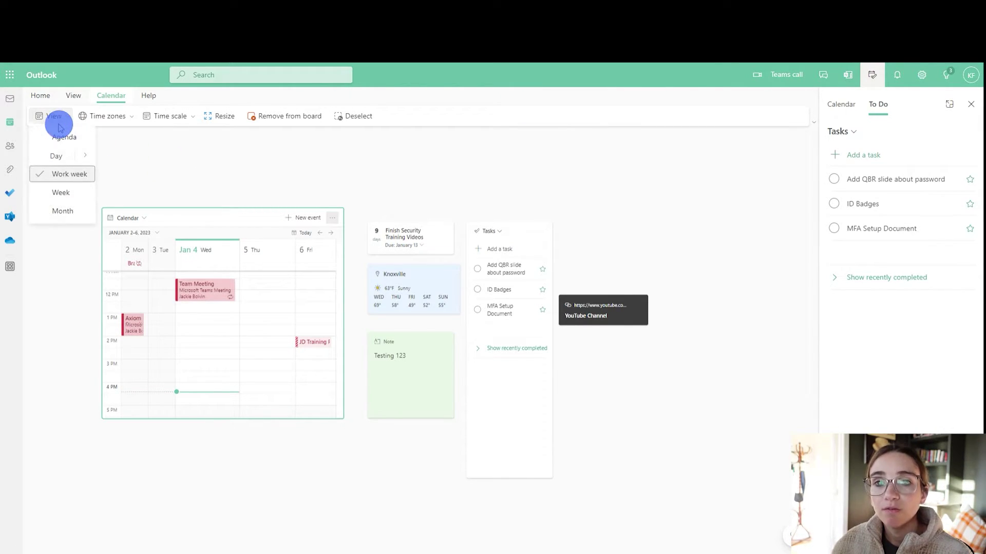
pyautogui.click(62, 191)
pyautogui.click(55, 117)
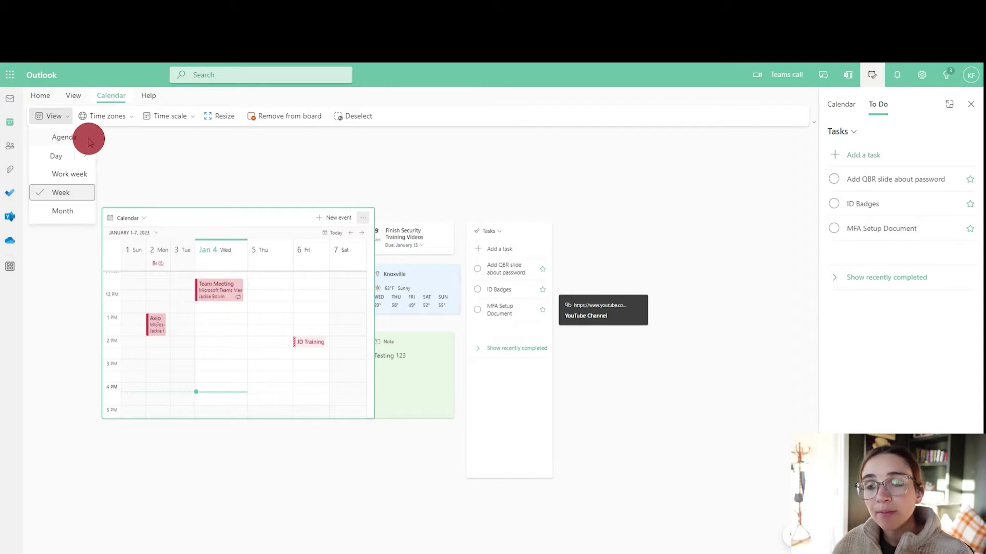
pyautogui.click(72, 175)
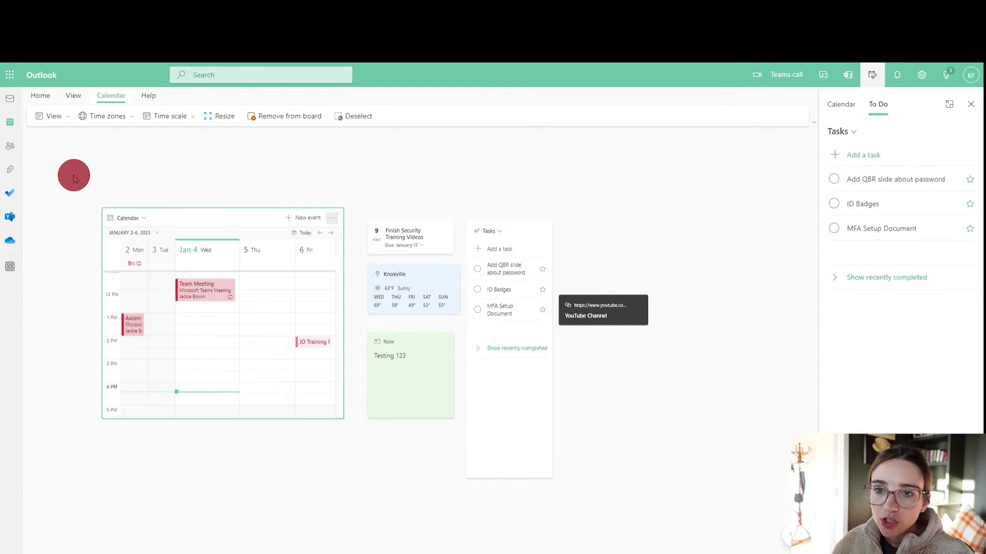
pyautogui.click(98, 120)
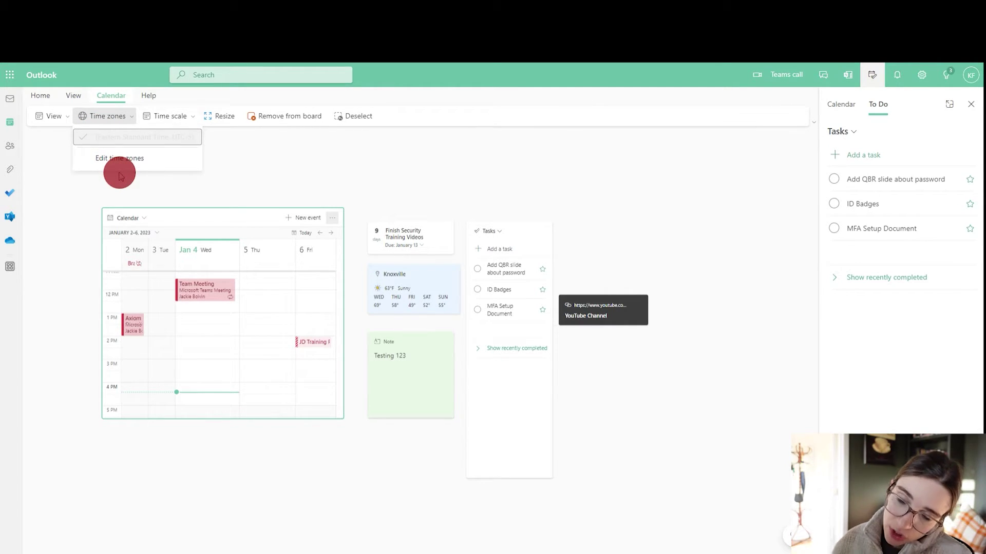
pyautogui.click(359, 266)
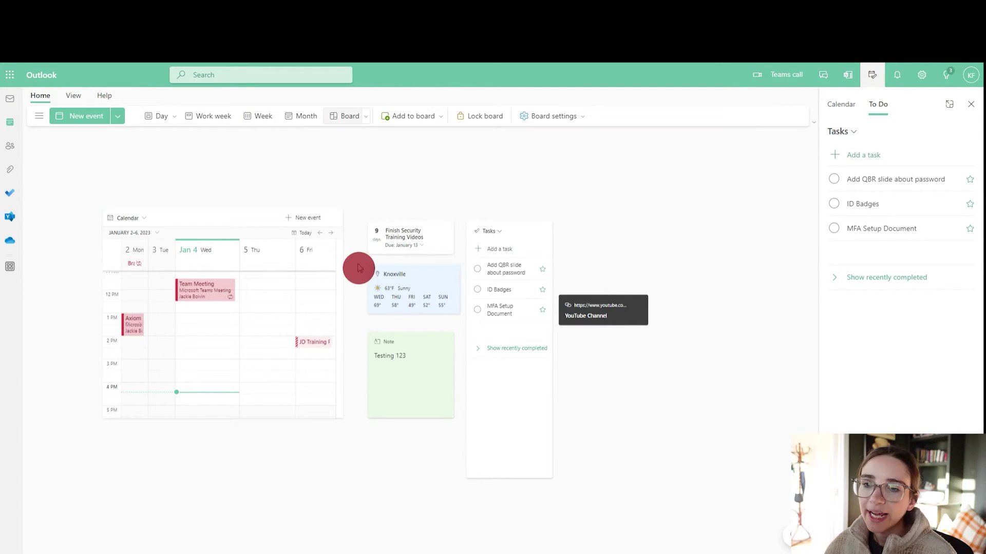
pyautogui.click(338, 224)
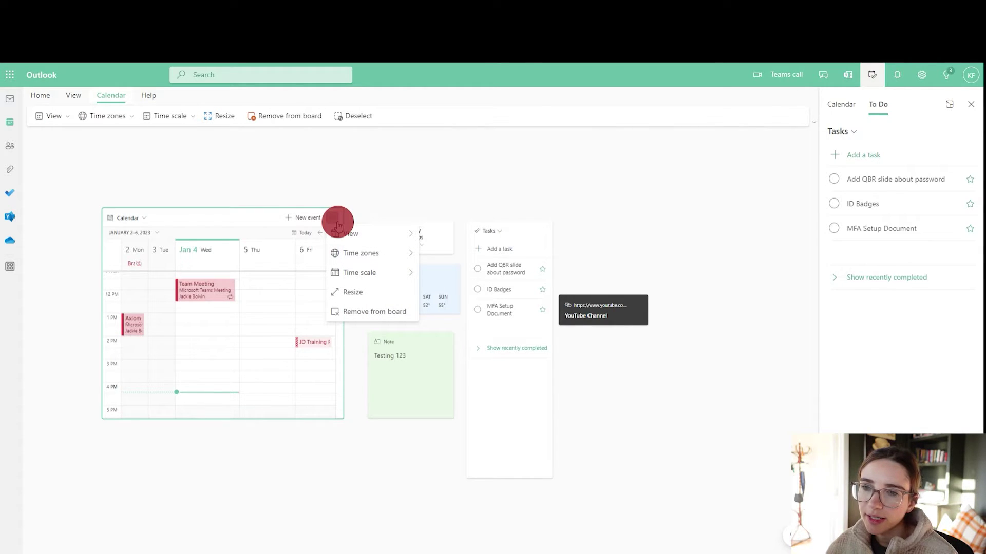
pyautogui.click(337, 254)
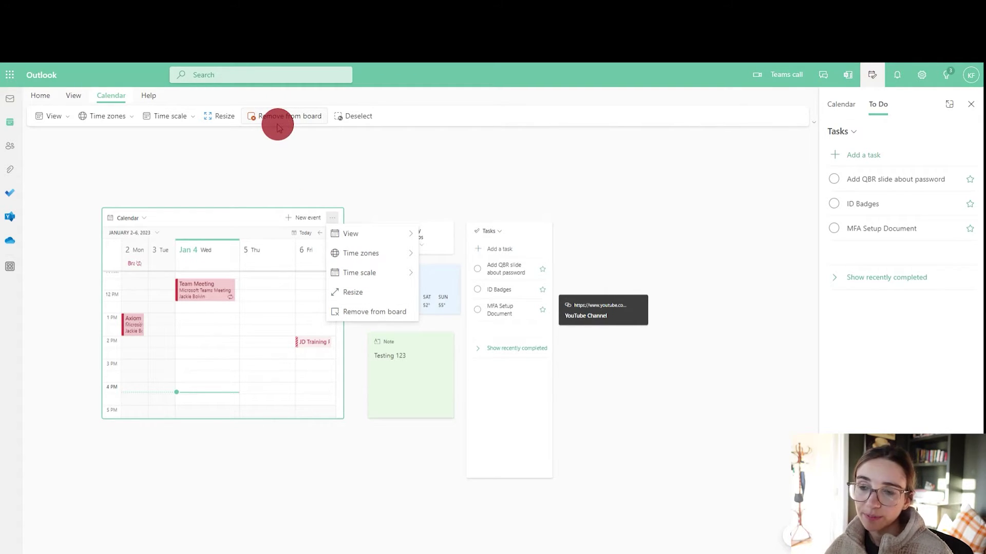
pyautogui.click(341, 186)
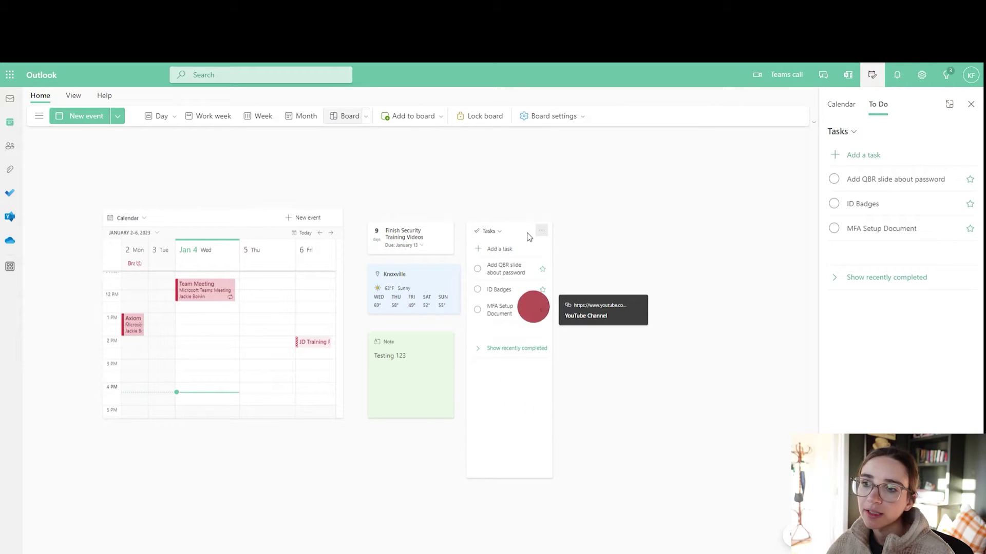
pyautogui.moveTo(380, 248)
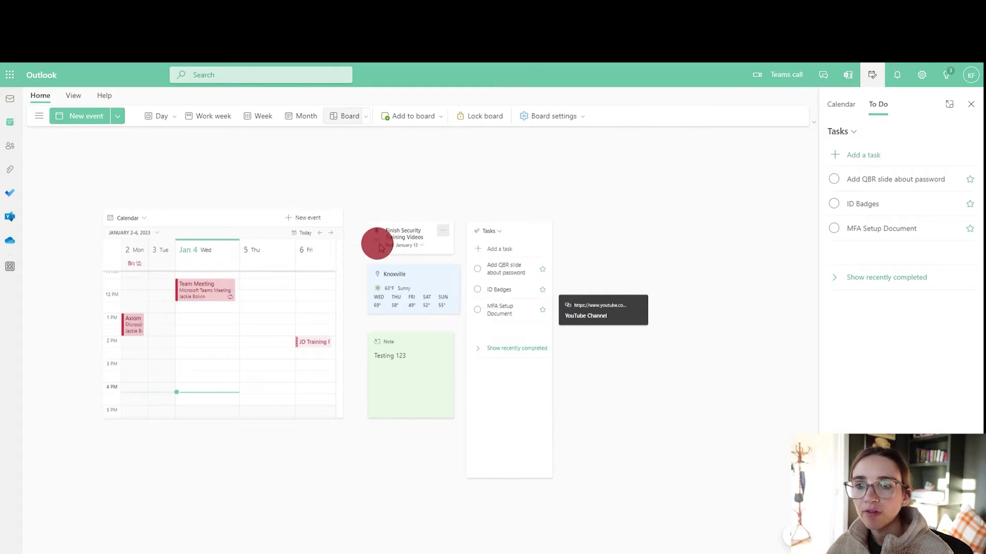
pyautogui.click(480, 117)
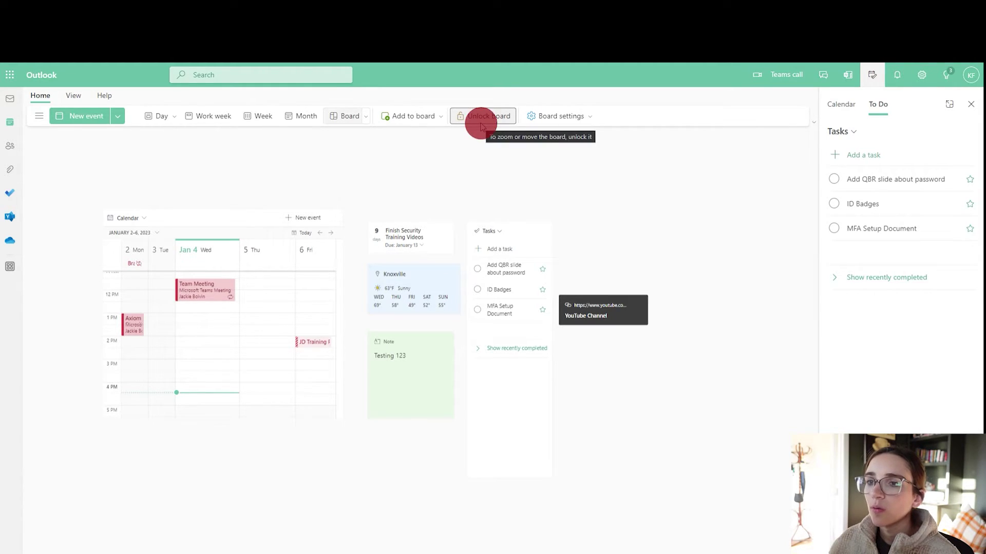
pyautogui.click(495, 377)
pyautogui.moveTo(629, 383); pyautogui.dragTo(601, 314)
pyautogui.click(631, 318)
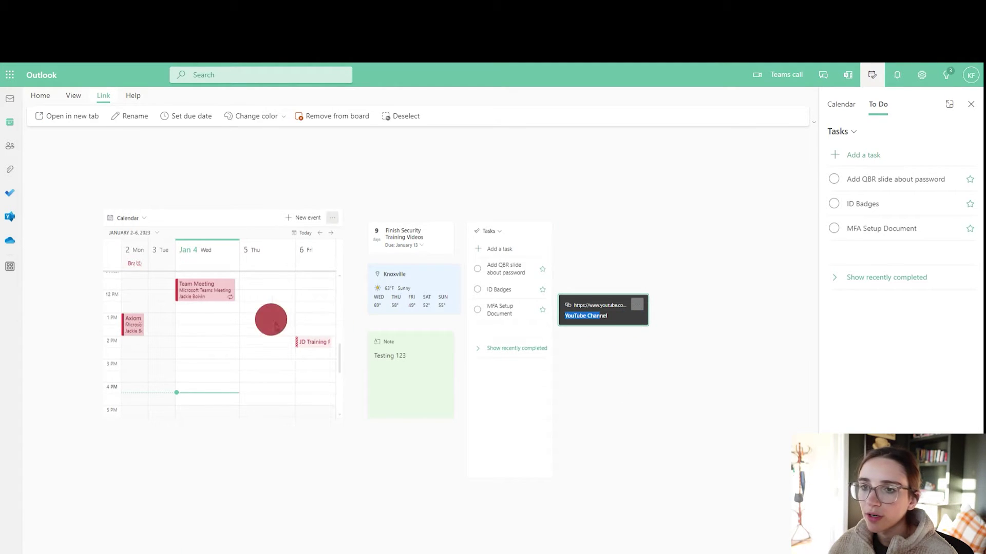
pyautogui.click(393, 406)
pyautogui.click(545, 169)
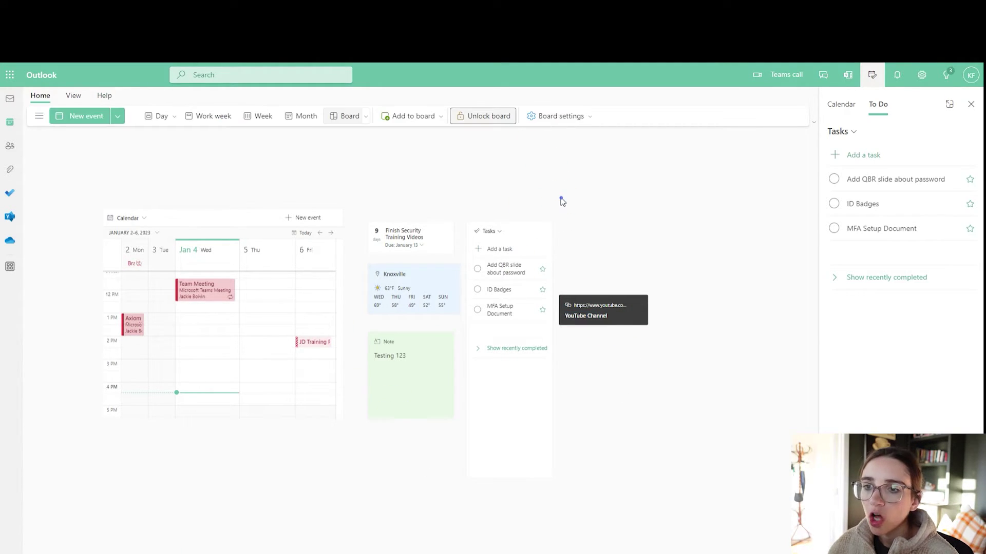
pyautogui.click(488, 117)
# Step: Reposition the Tasks tile beside the weather and note tiles
pyautogui.click(515, 236)
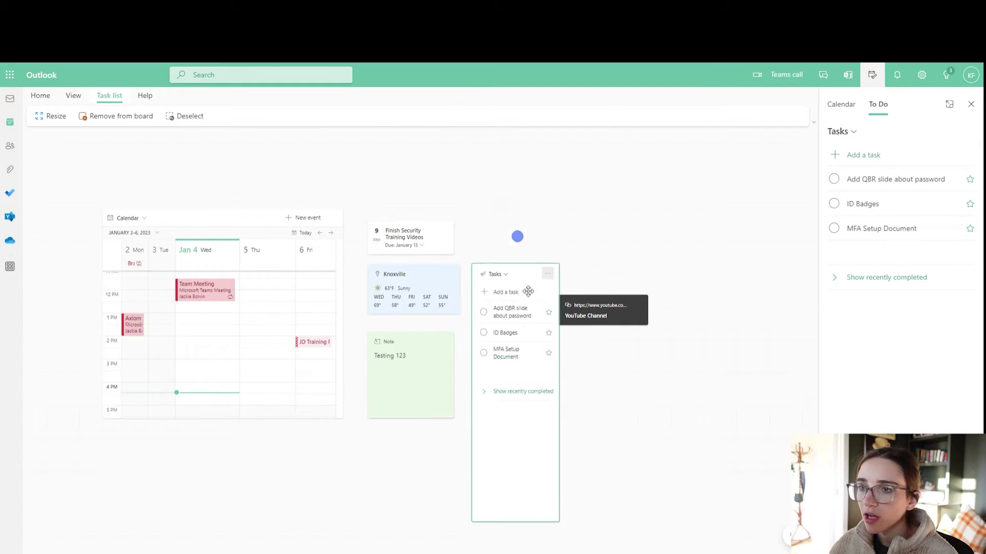
pyautogui.moveTo(517, 236); pyautogui.dragTo(639, 215)
pyautogui.moveTo(620, 180); pyautogui.dragTo(512, 225)
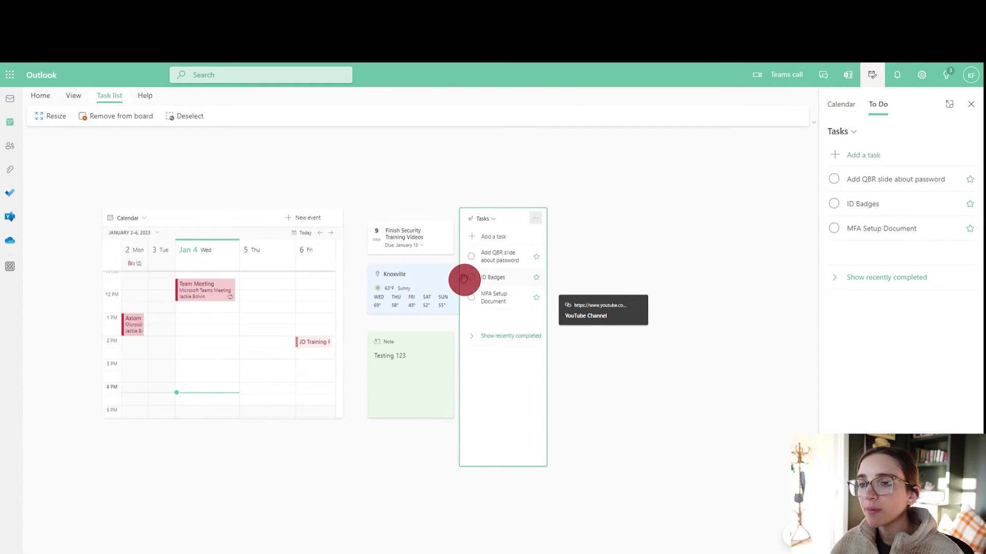
# Step: Drag ID Badges onto Jan 4 at 2 PM, then return it unscheduled to the task list
pyautogui.moveTo(463, 279); pyautogui.dragTo(213, 348)
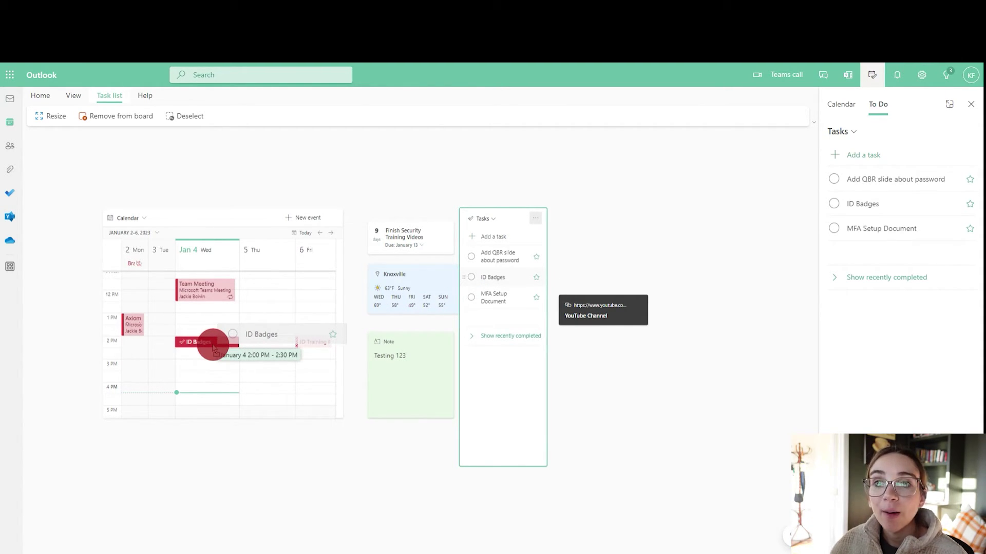
pyautogui.moveTo(213, 348); pyautogui.dragTo(464, 301)
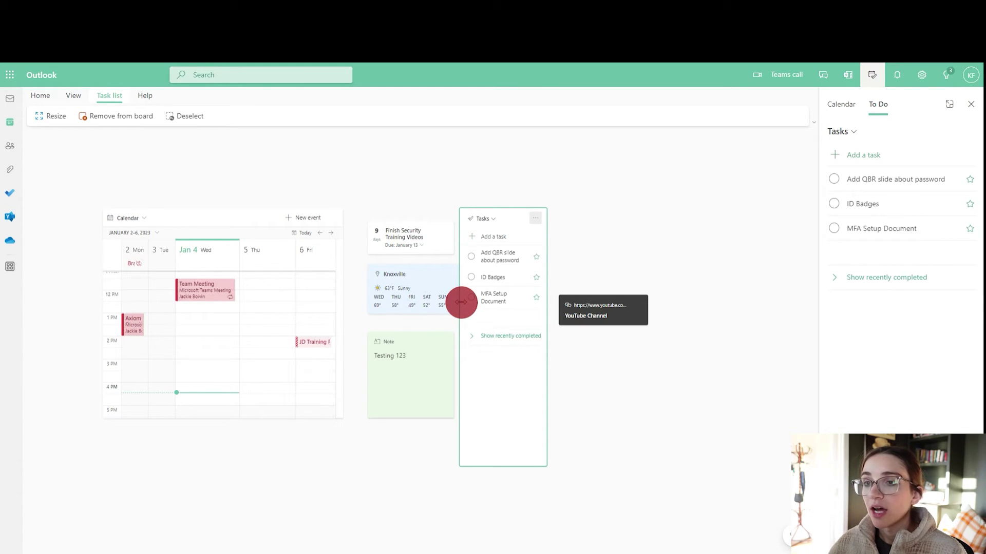
pyautogui.click(573, 210)
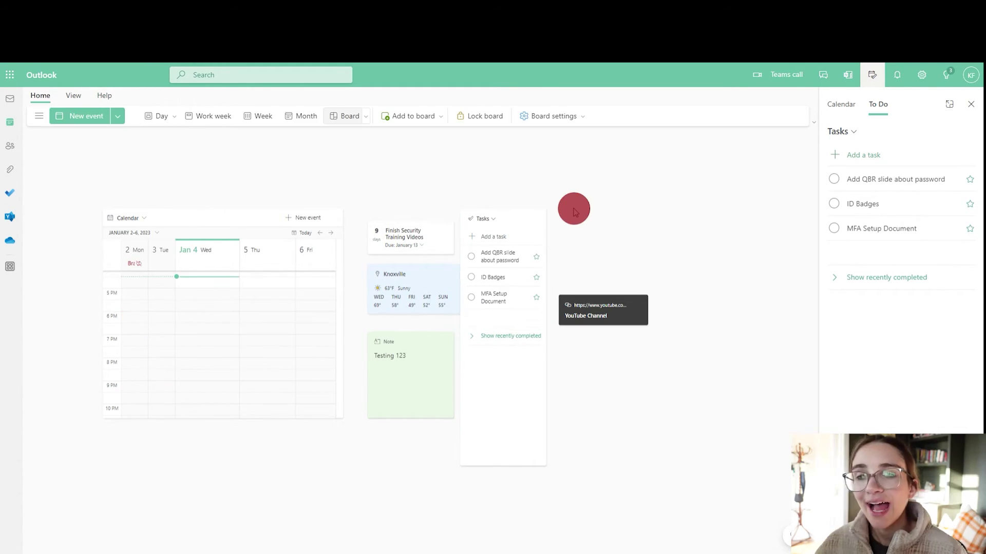